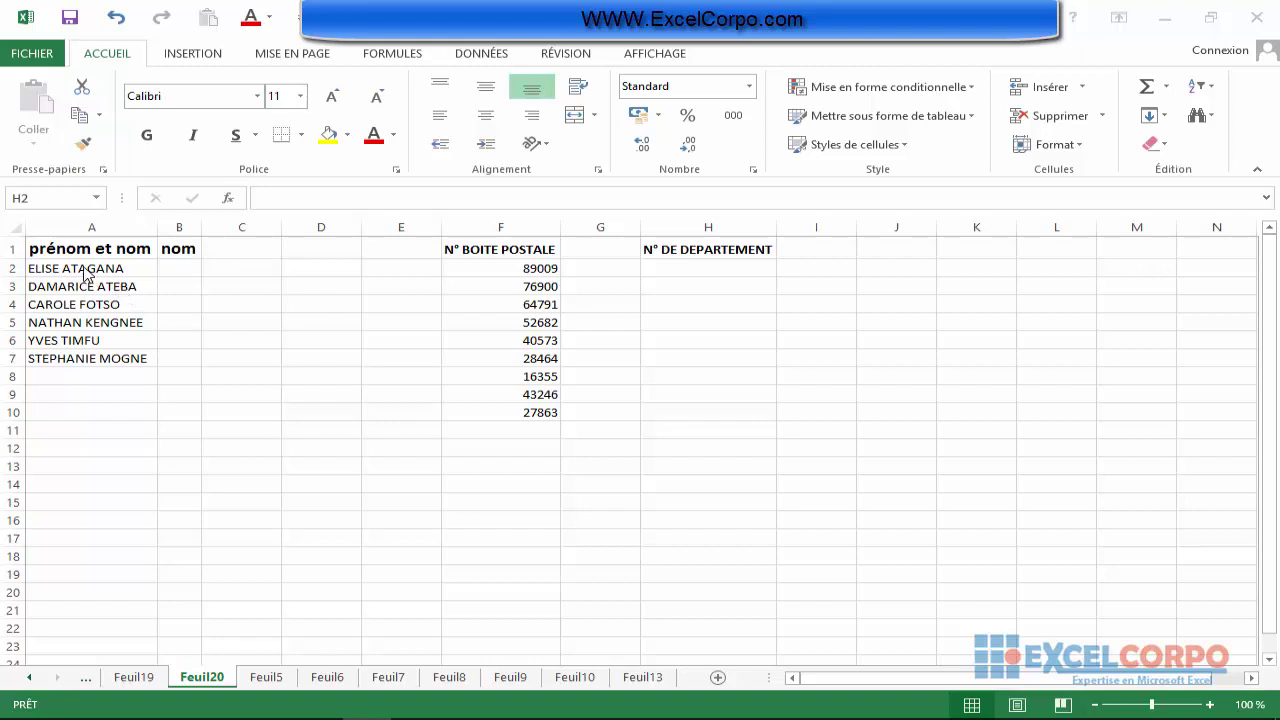
Step: Select the six full names in A2:A7 and launch the Convertir text-to-columns wizard
drag(82, 266, 88, 362)
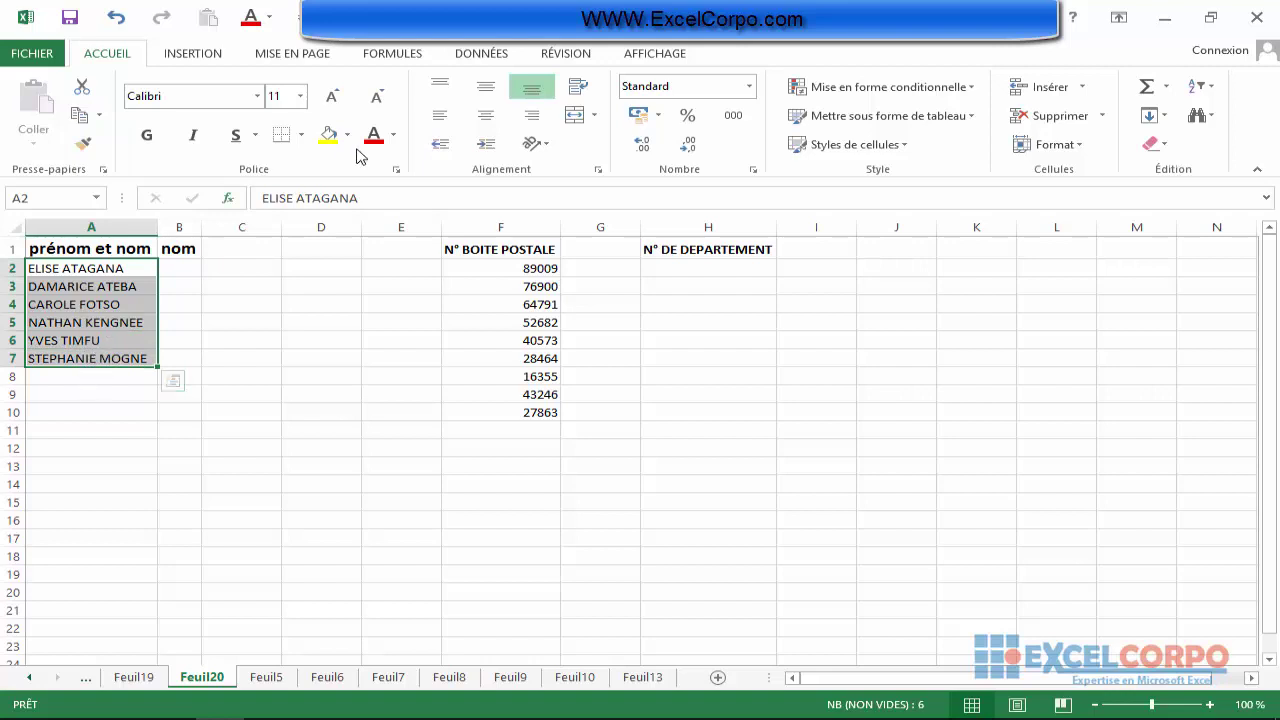
click(484, 55)
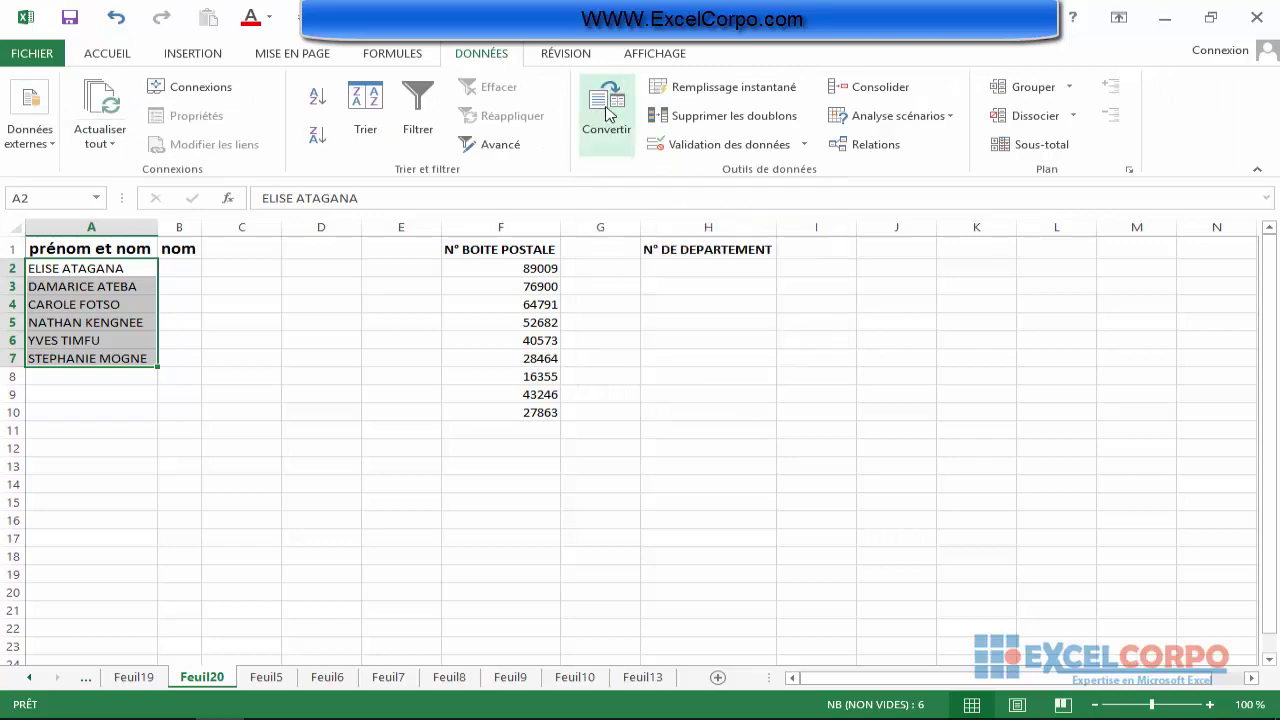
click(607, 113)
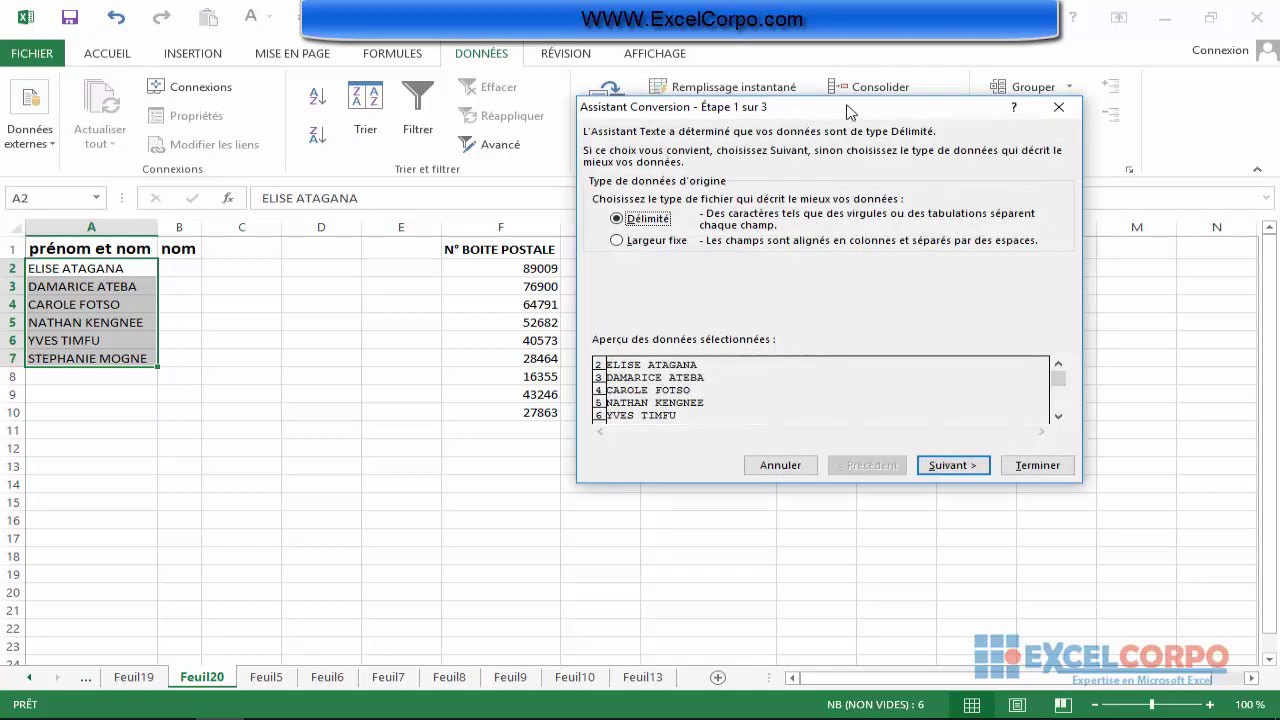
Step: Keep Délimité as the data type and advance to the separator step
drag(847, 112, 835, 124)
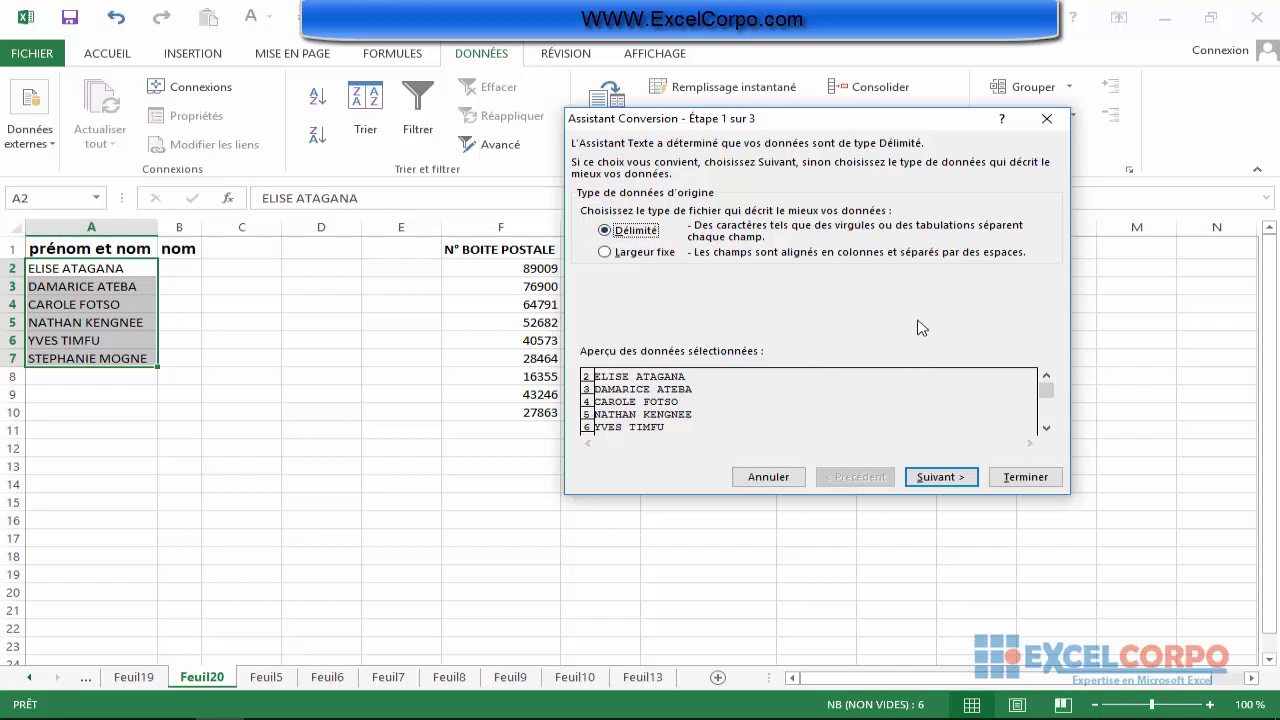
click(935, 477)
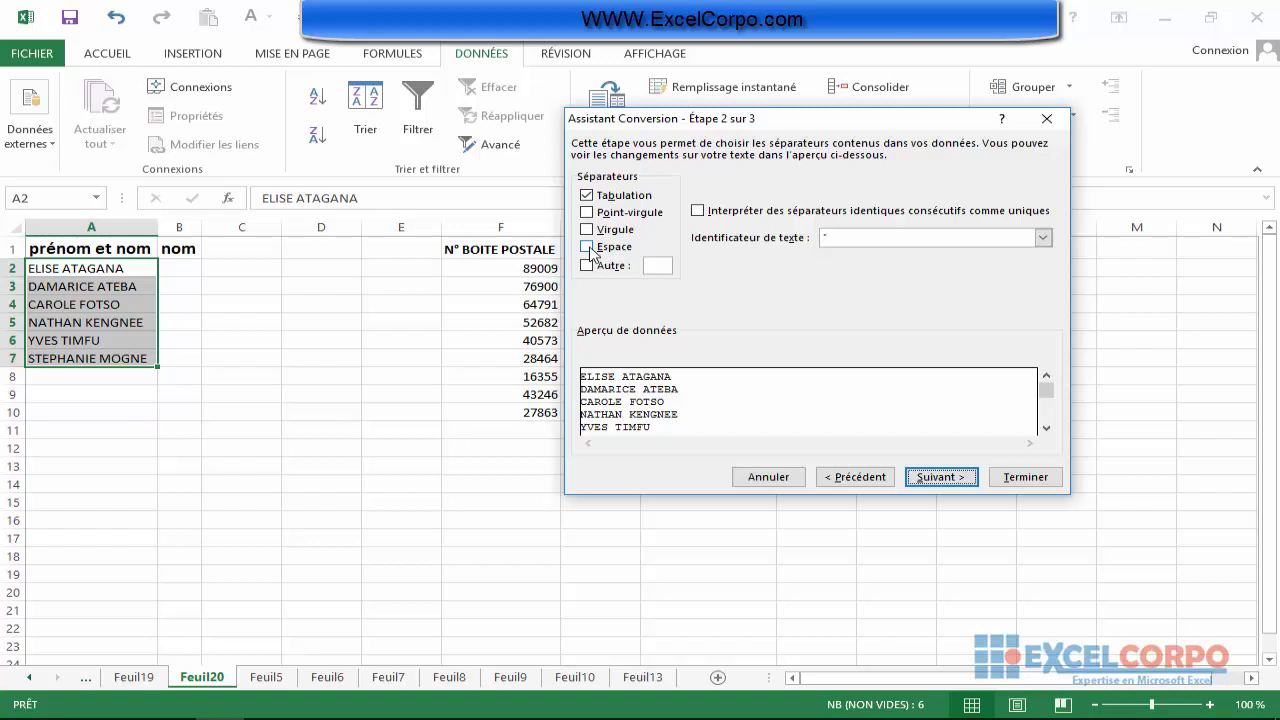
Step: Use Espace instead of Tabulation as the separator and advance to step 3
click(588, 248)
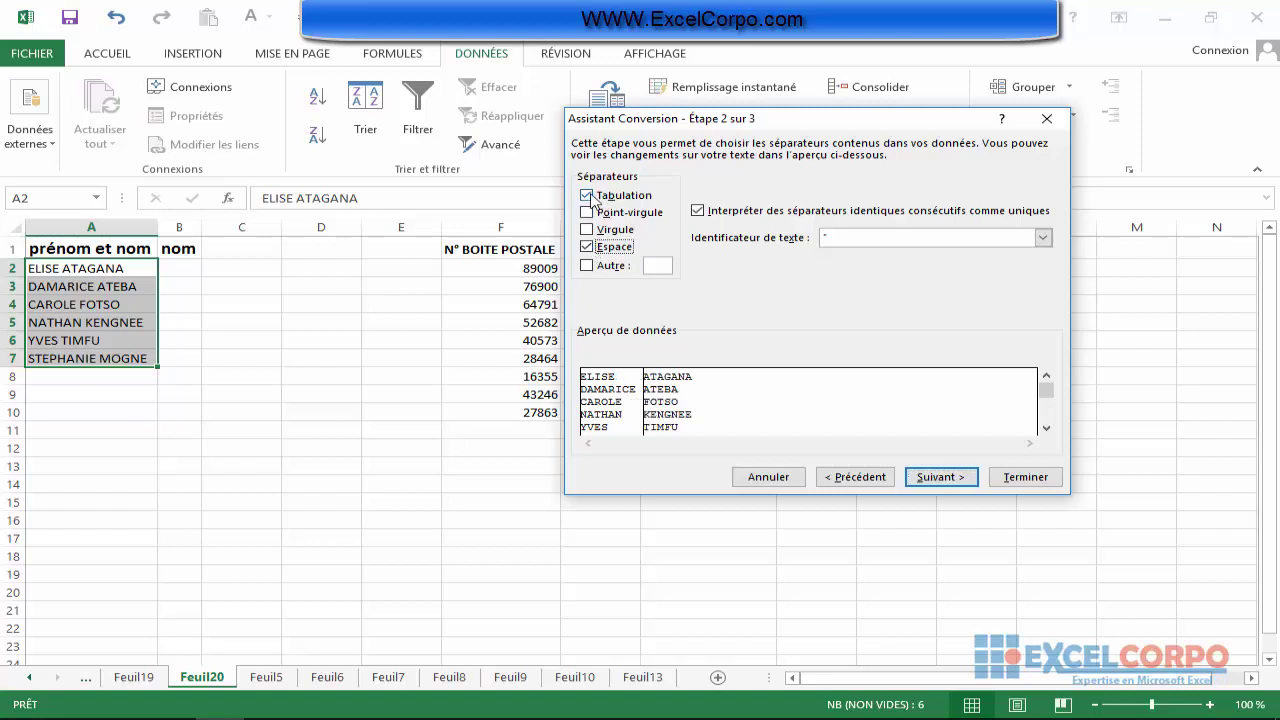
click(588, 196)
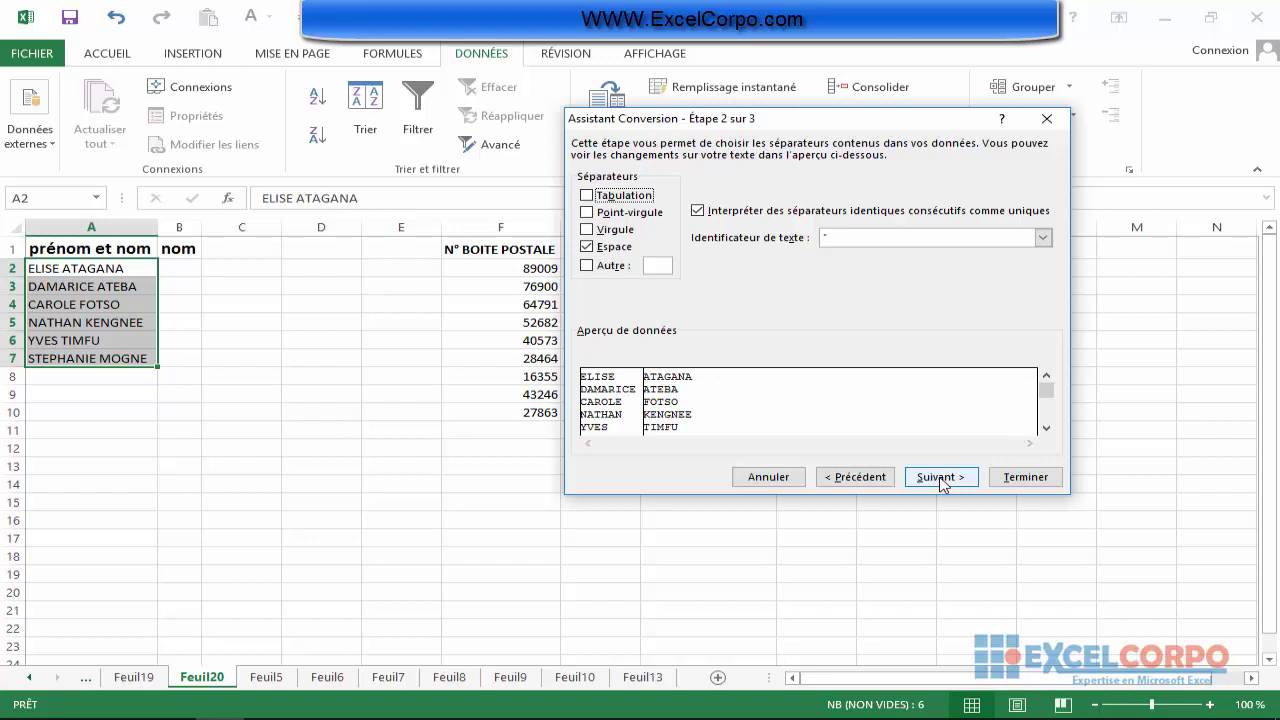
click(941, 477)
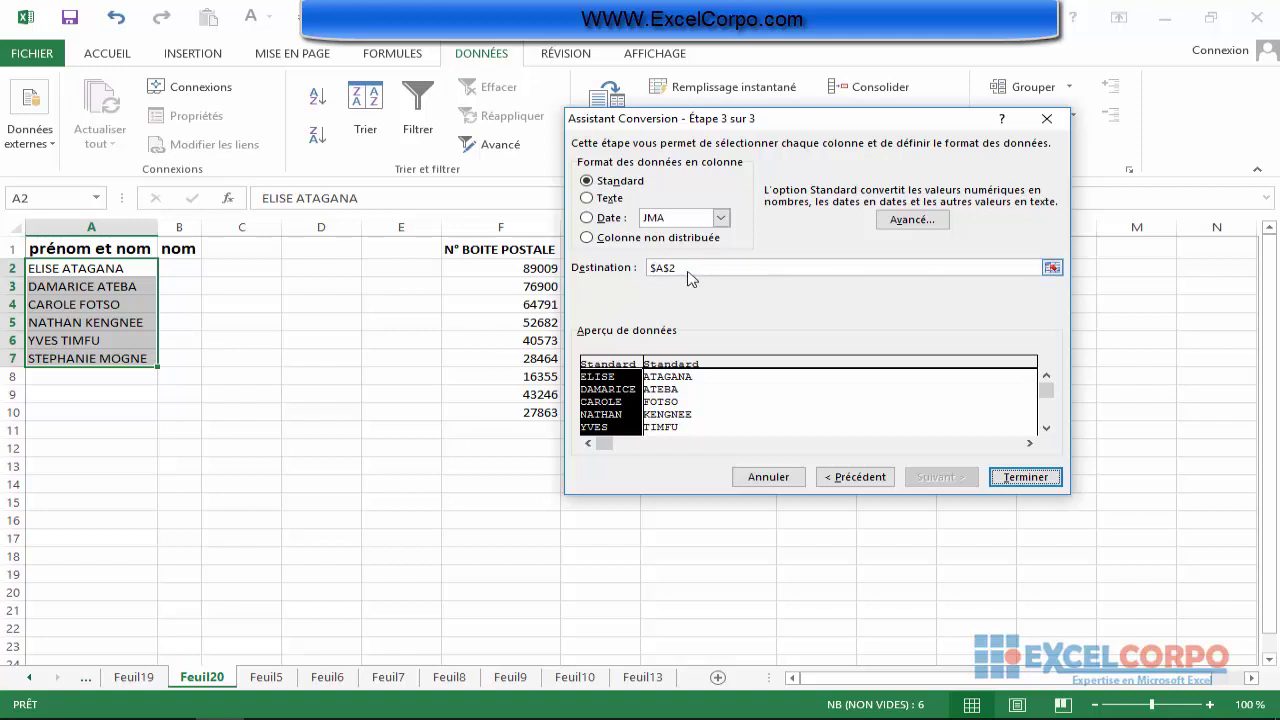
Step: Keep destination $A$2 and finish, putting first names in column A and last names in B
click(689, 271)
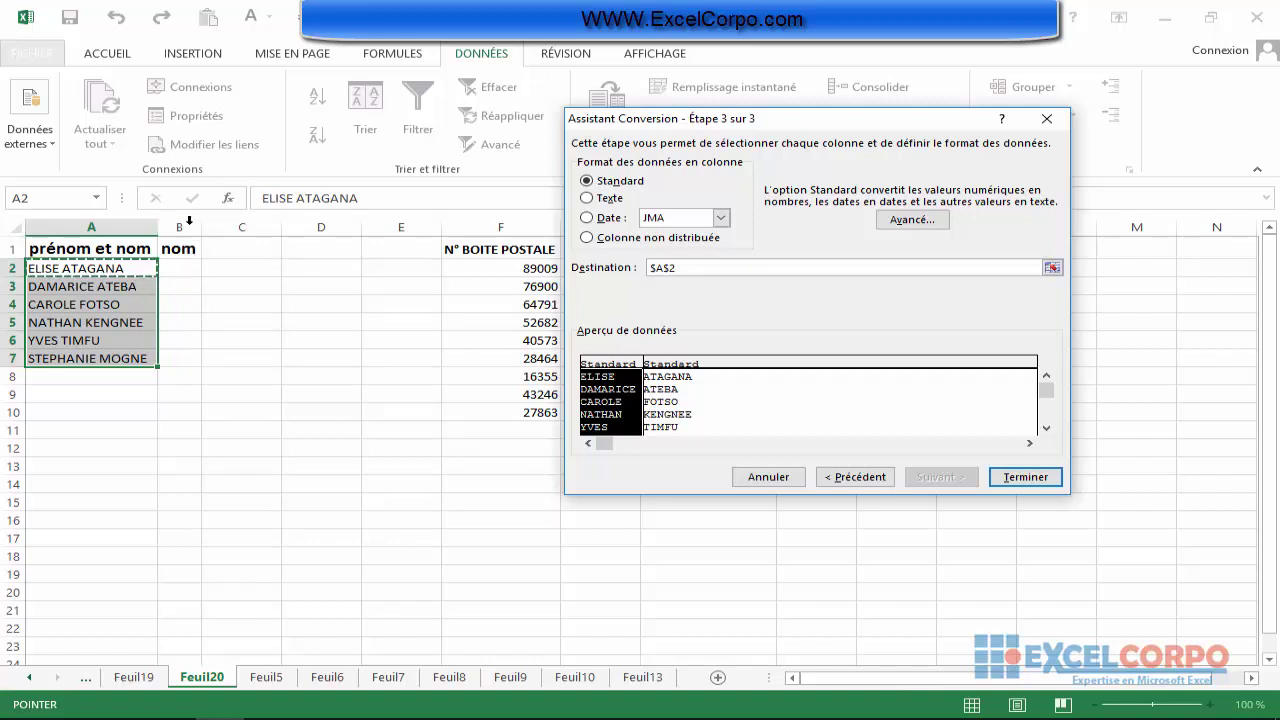
click(1027, 478)
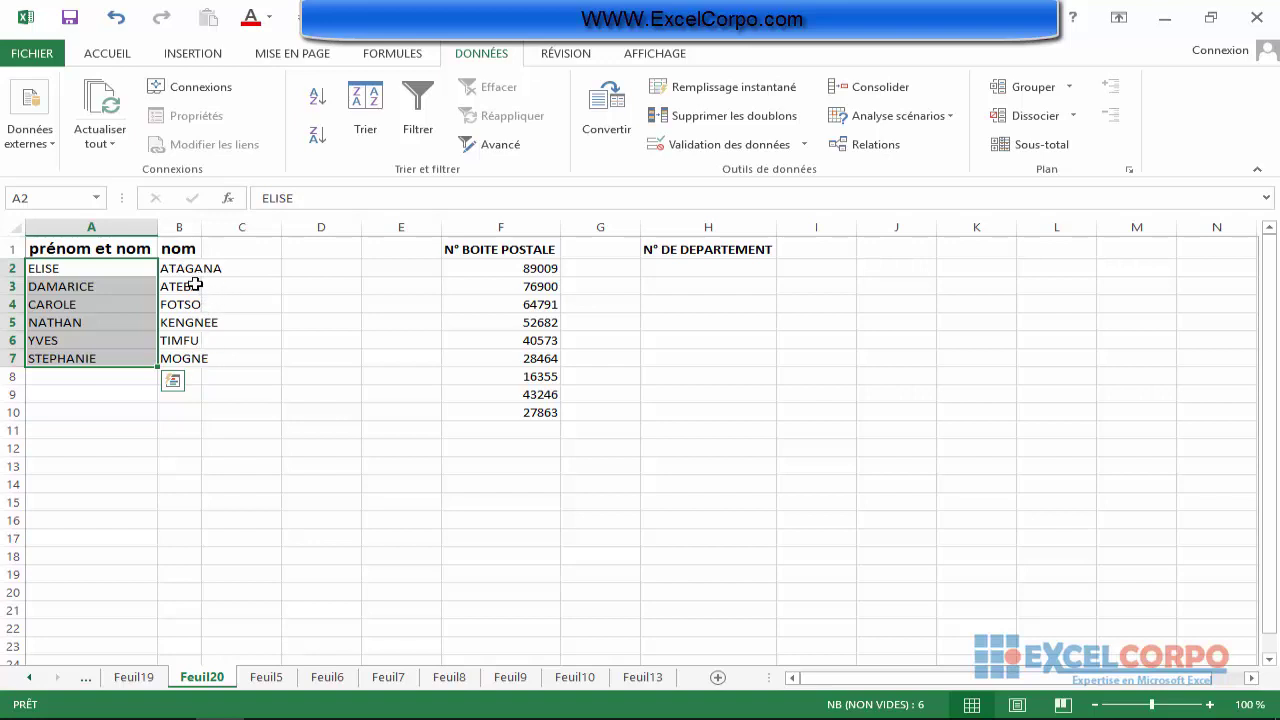
Step: Autofit column B so the last names show in full, then select H2
double_click(200, 227)
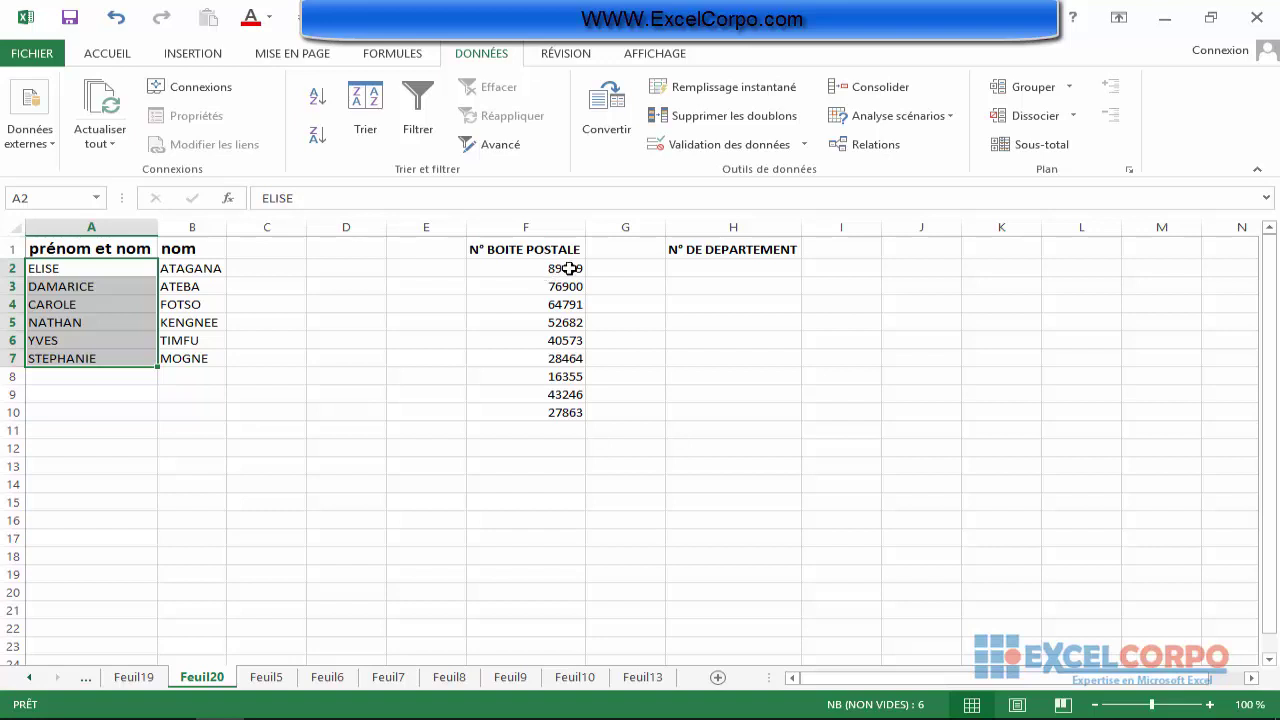
click(716, 270)
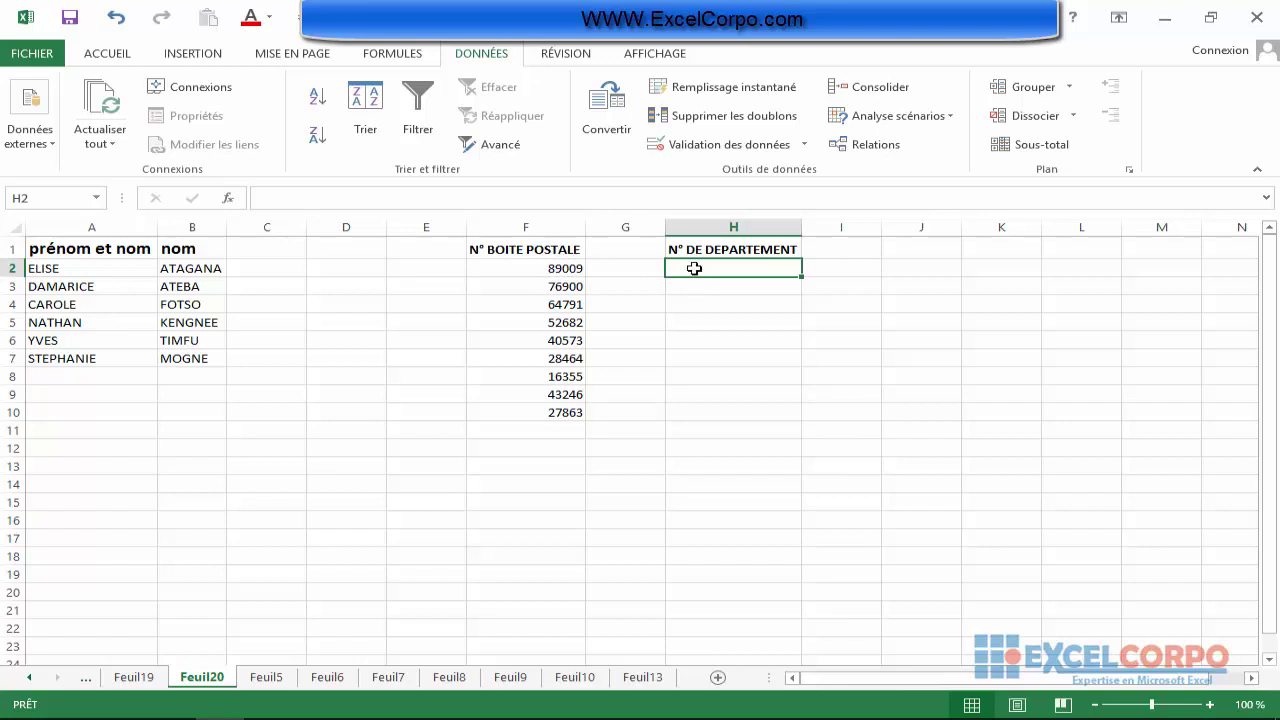
Step: Enter =GAUCHE(F2;2) in H2 to get department number 89
text(=)
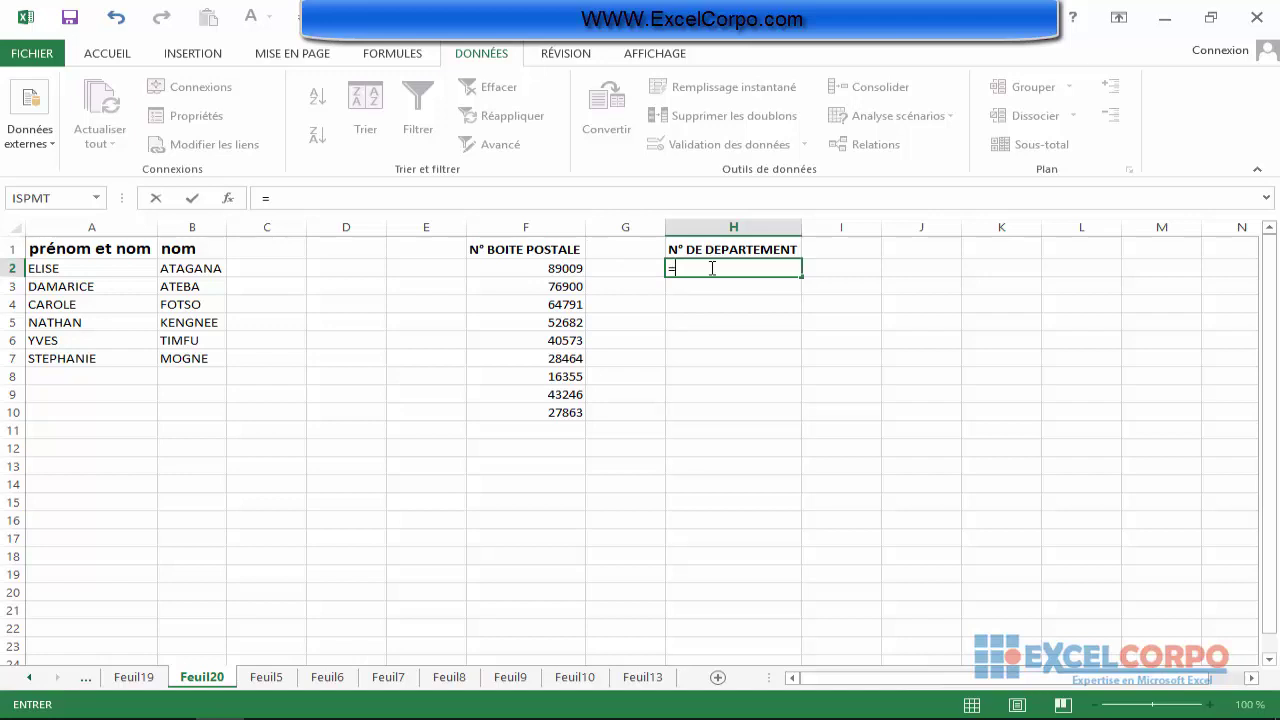
text(g)
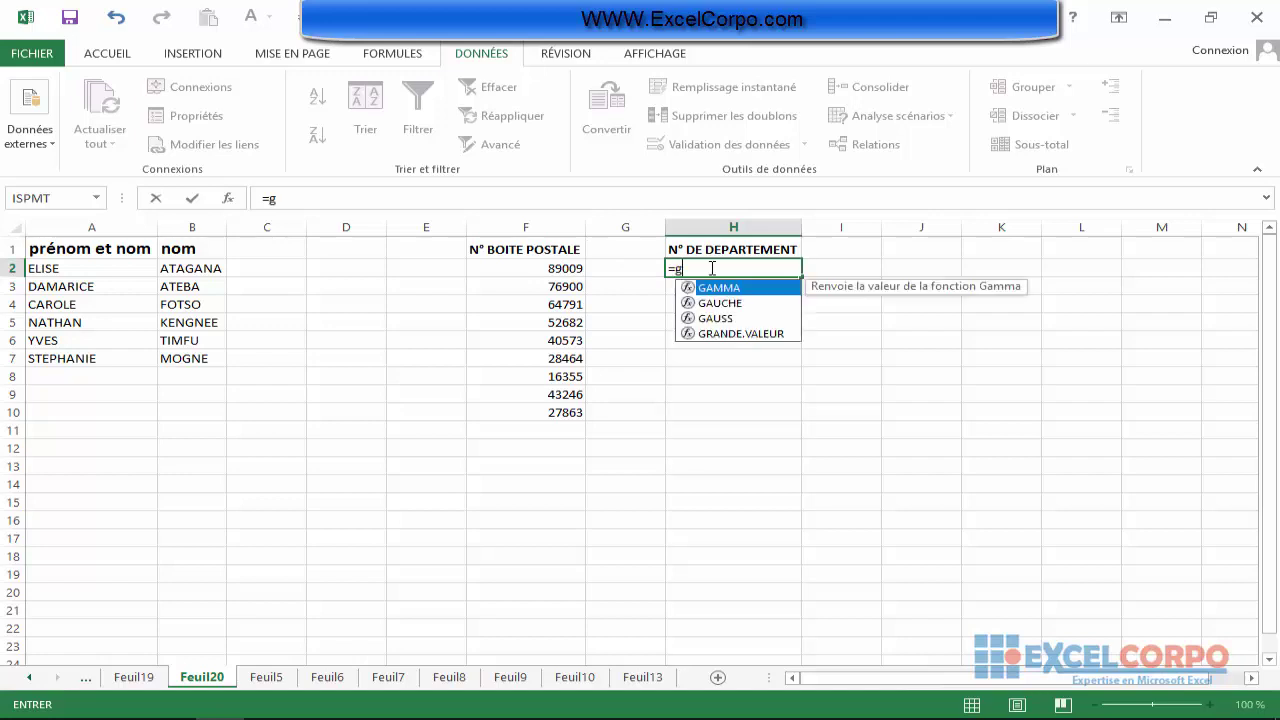
text(auc)
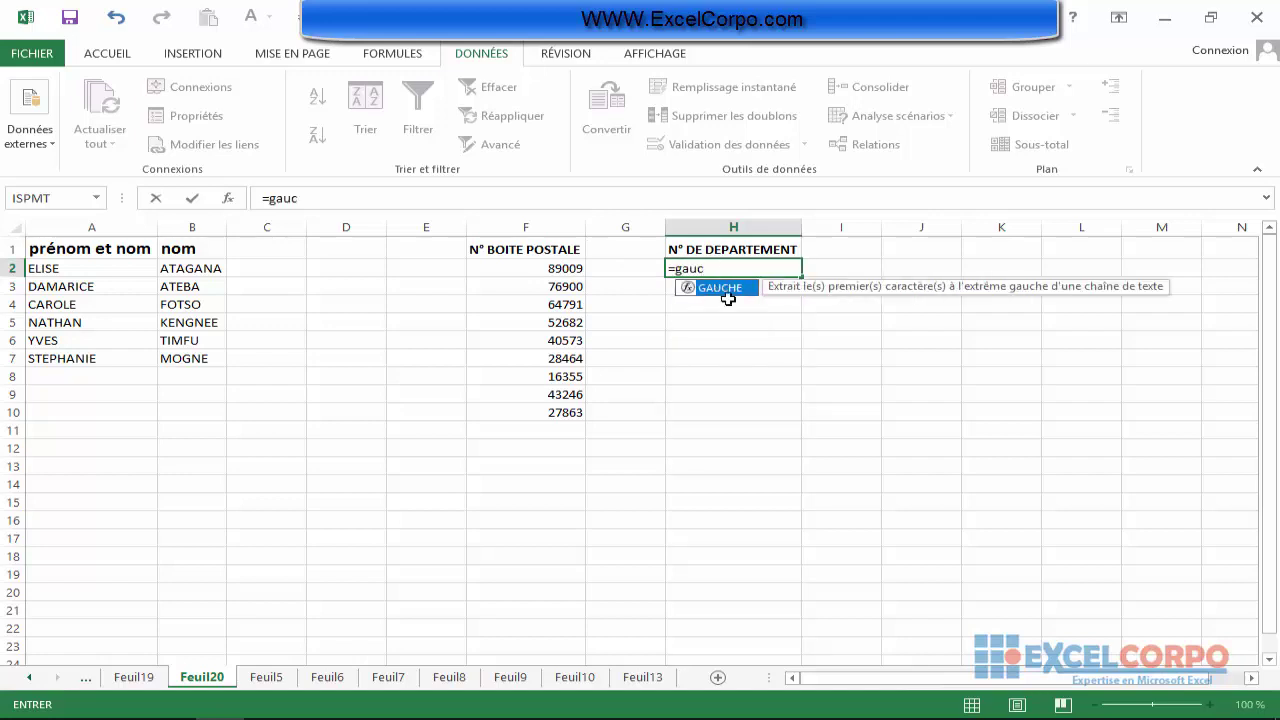
double_click(723, 291)
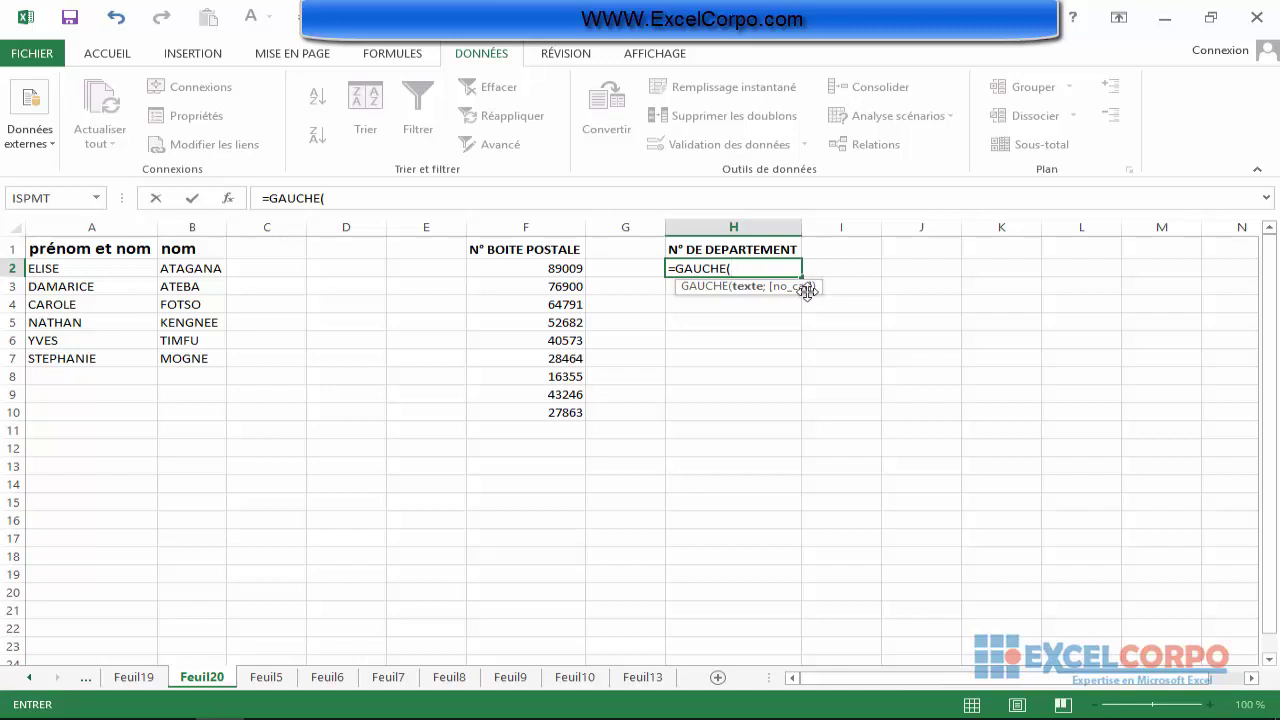
click(565, 270)
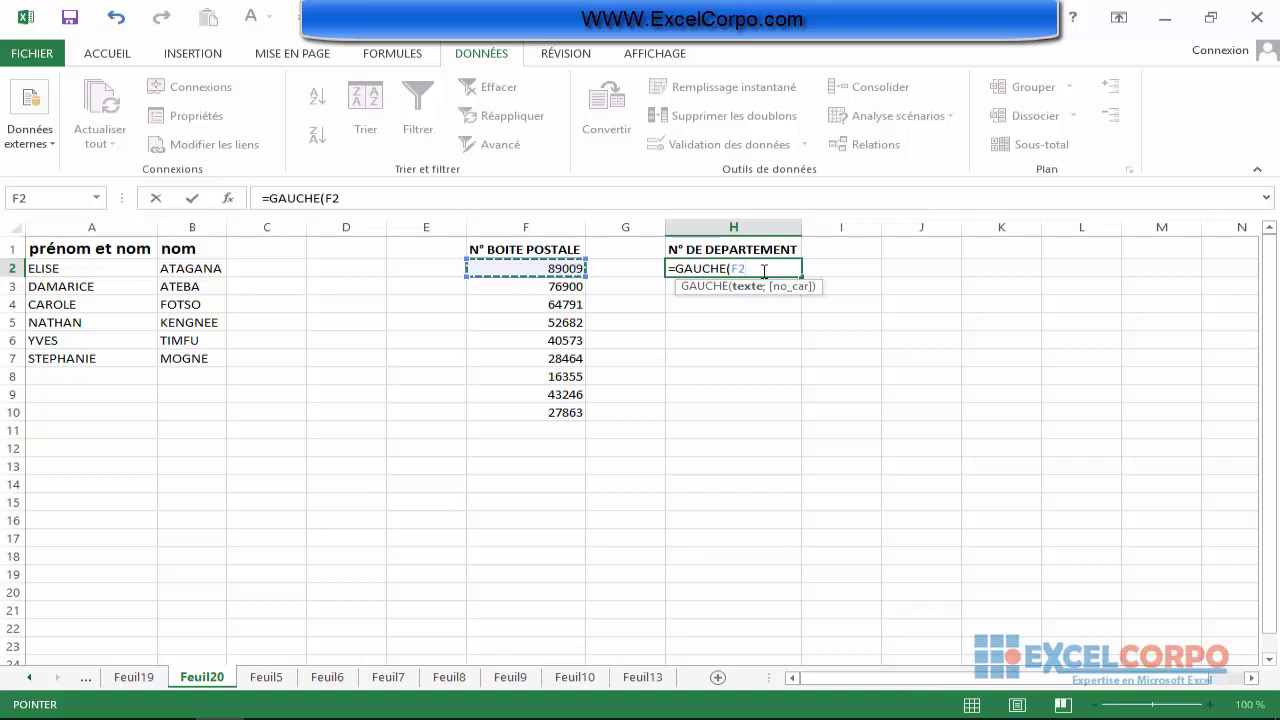
text(;2)
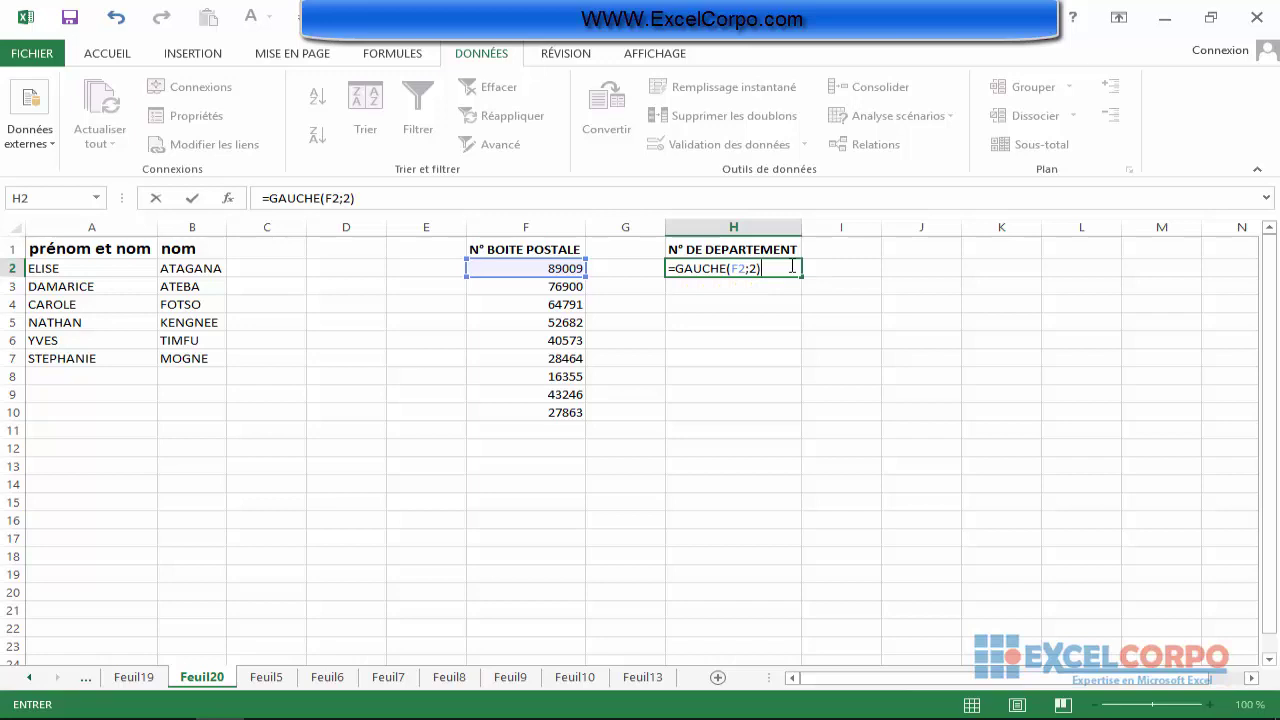
key(Return)
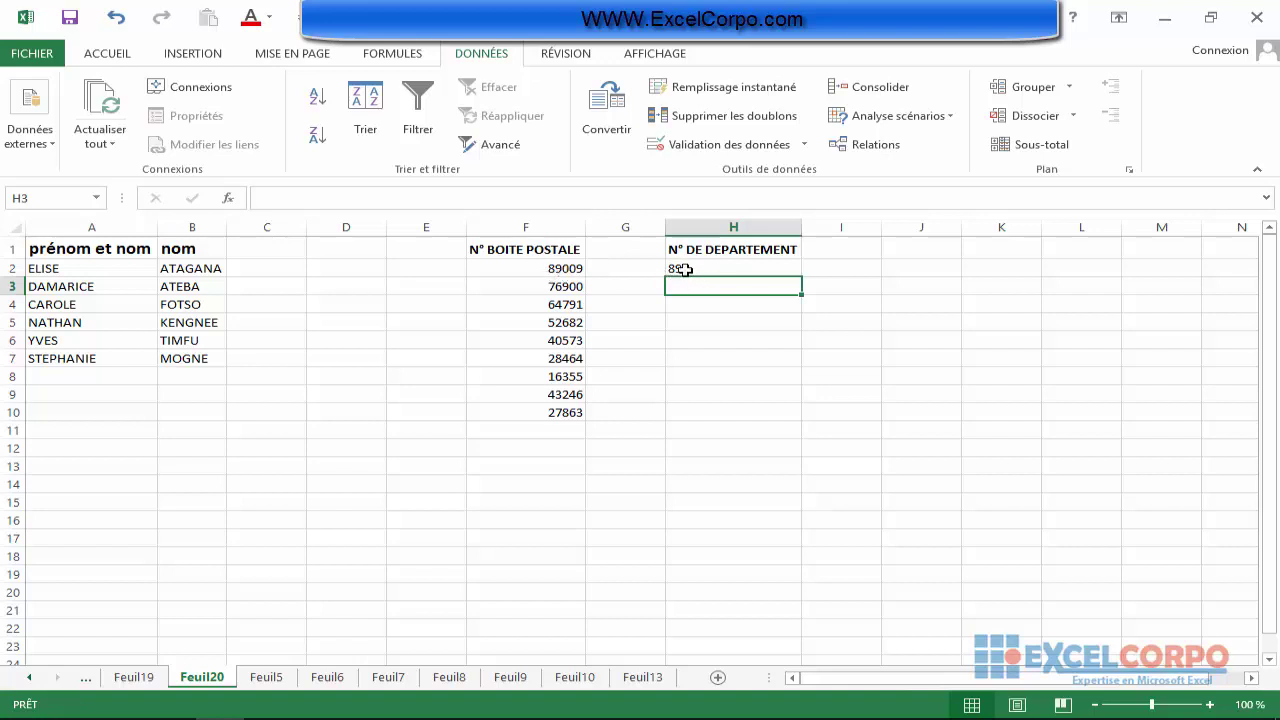
Step: Fill the H2 formula down to H10, giving departments 89, 76, 64, 52, 40, 28, 16, 43, 27
click(724, 269)
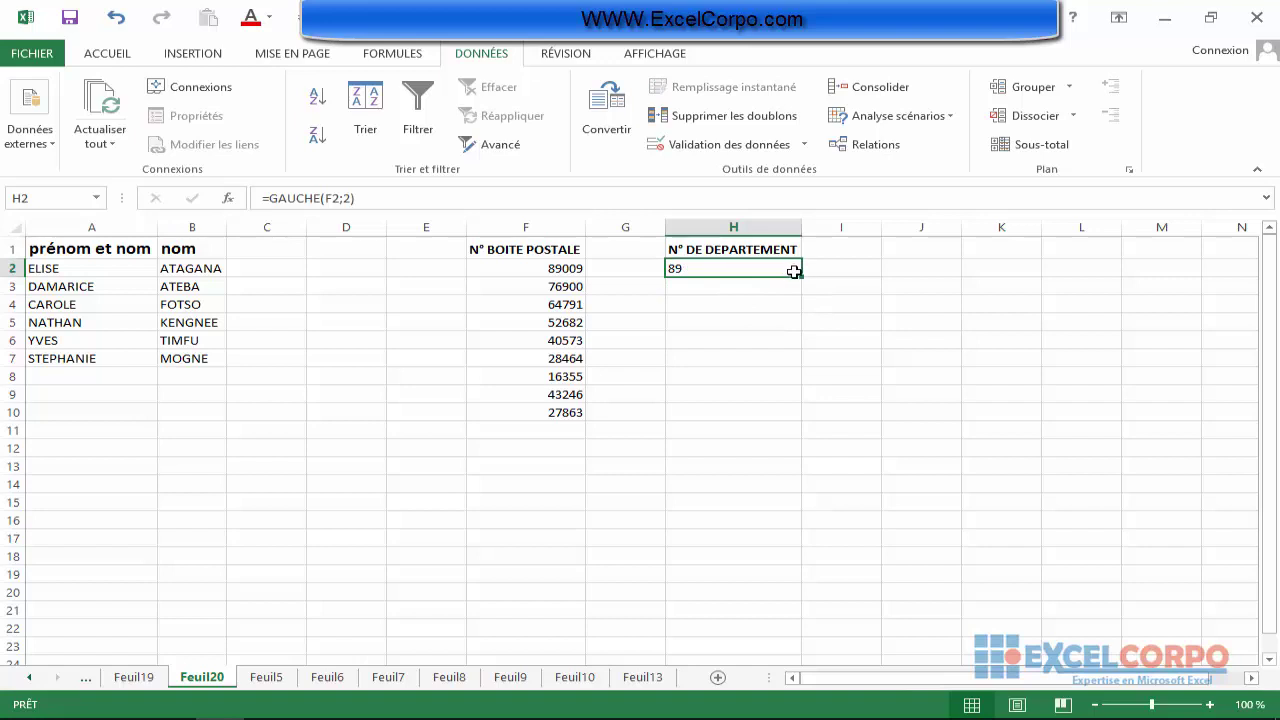
mouse_move(798, 278)
mouse_down()
mouse_move(780, 420)
mouse_move(760, 424)
mouse_up()
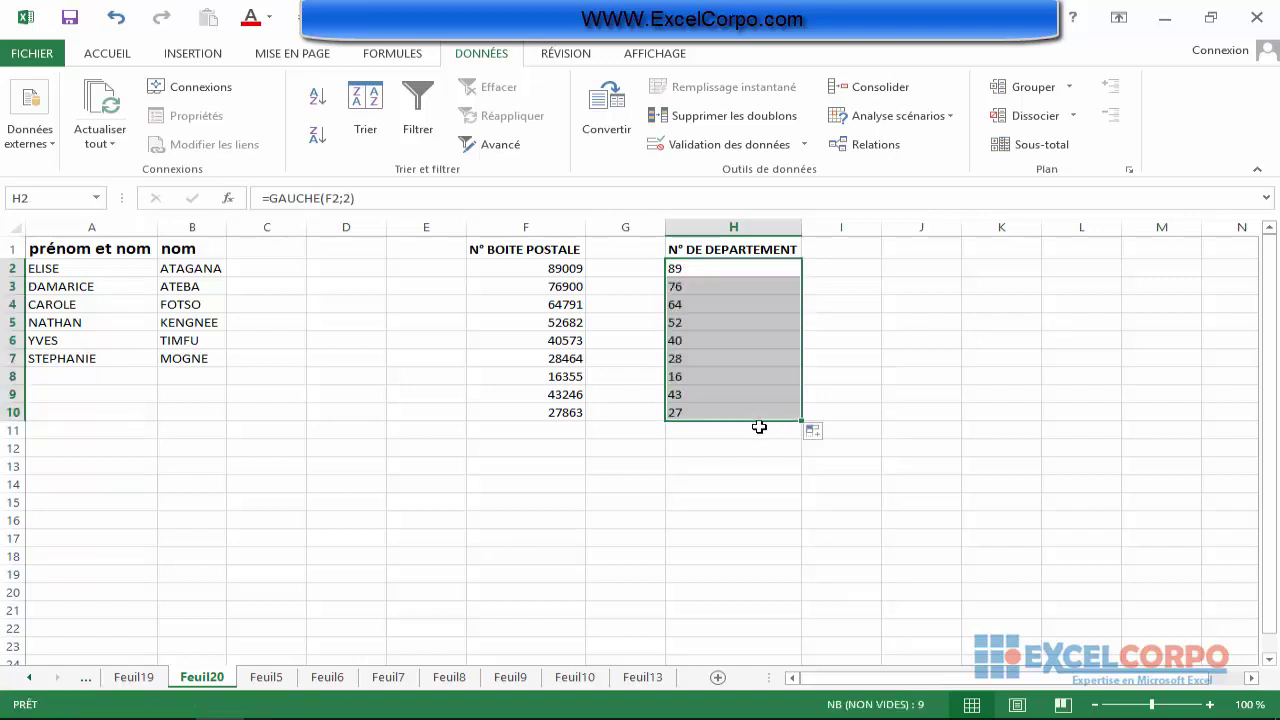